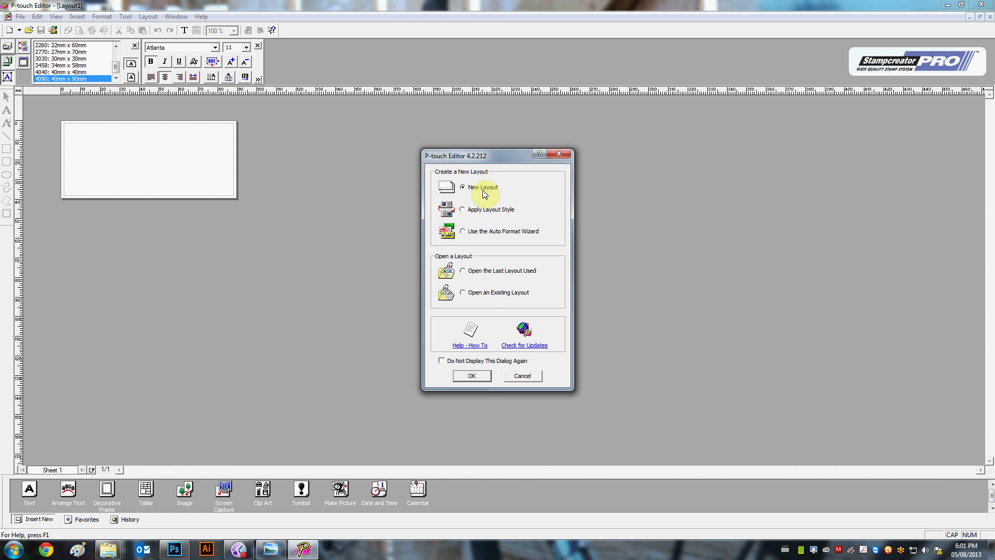
# Create a new layout and check the stamp size list, keeping the size at 4090: 40mm x 90mm
pyautogui.click(471, 375)
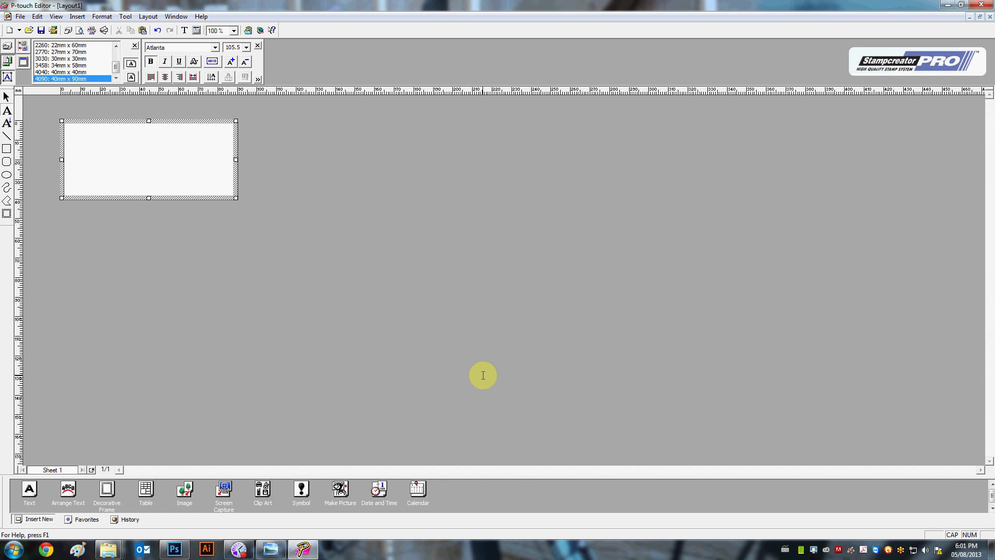
pyautogui.click(116, 56)
pyautogui.click(116, 70)
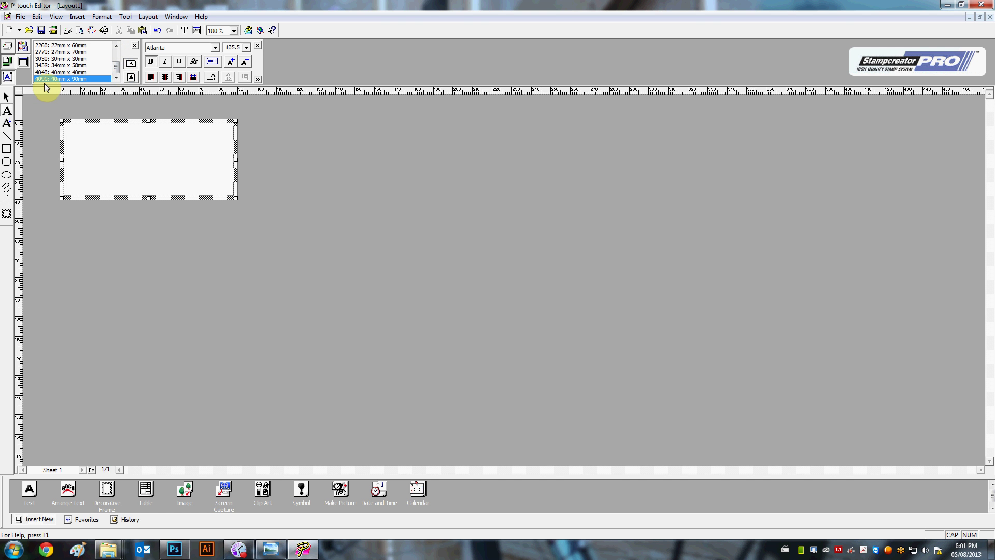
# Insert the momo picture from the design folder on the Desktop into the layout
pyautogui.click(78, 17)
pyautogui.moveTo(98, 78)
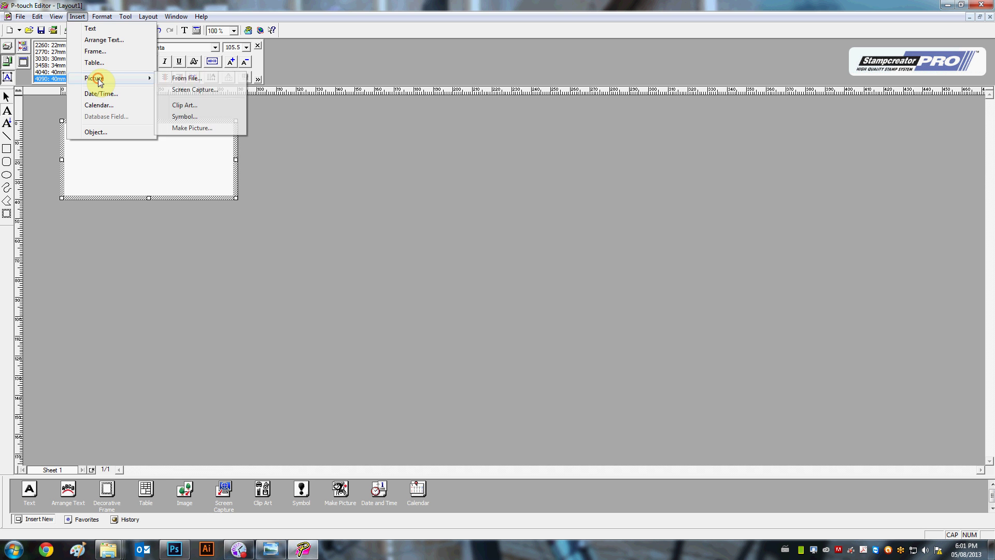
pyautogui.click(195, 80)
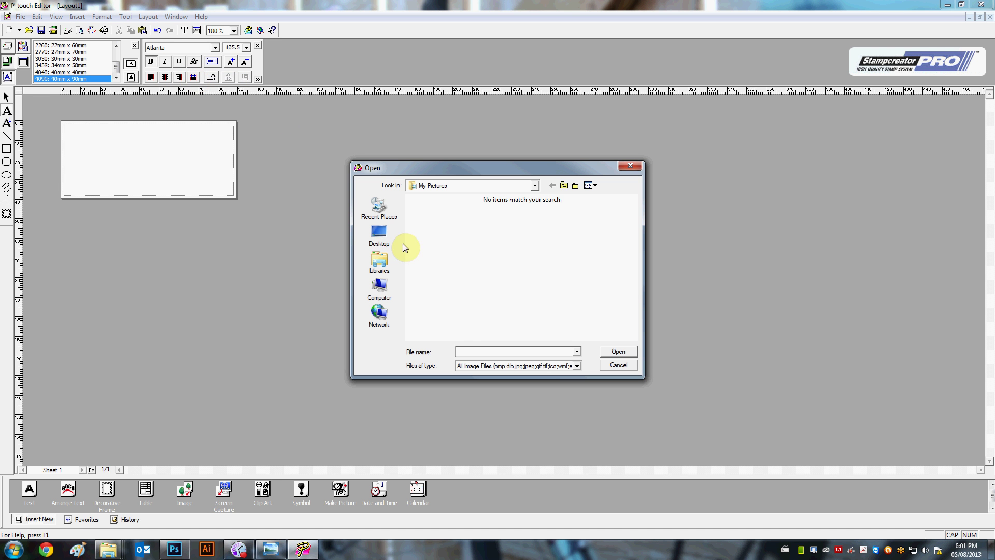
pyautogui.click(381, 240)
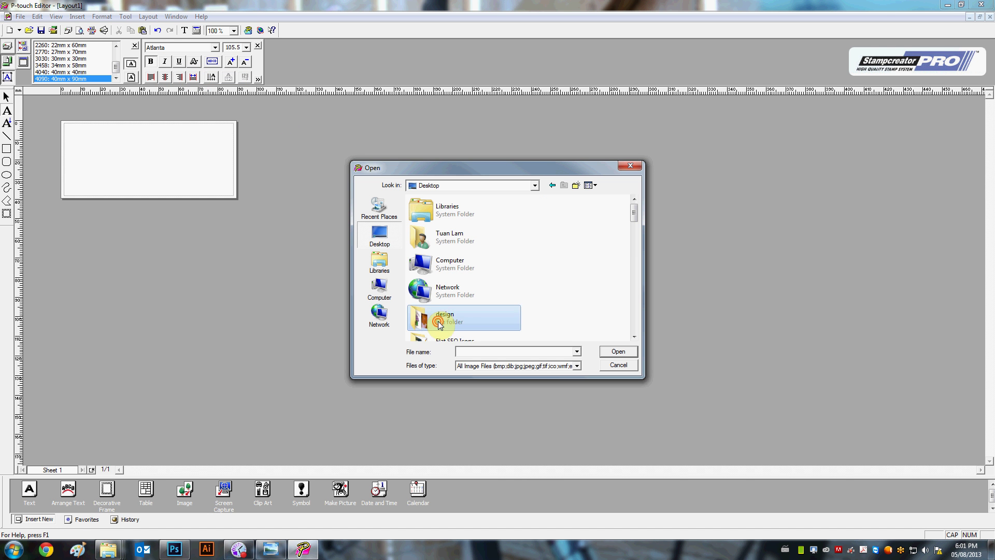
pyautogui.doubleClick(422, 313)
pyautogui.click(488, 229)
pyautogui.click(618, 352)
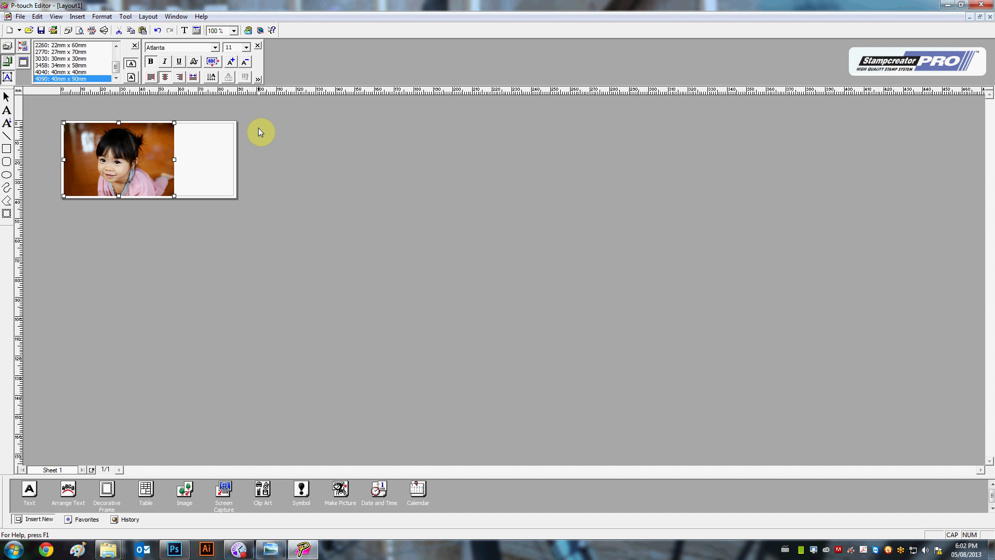
# Apply the Grayscale effect to the momo photo, set its brightness to about 57% and lower the contrast slightly
pyautogui.doubleClick(165, 145)
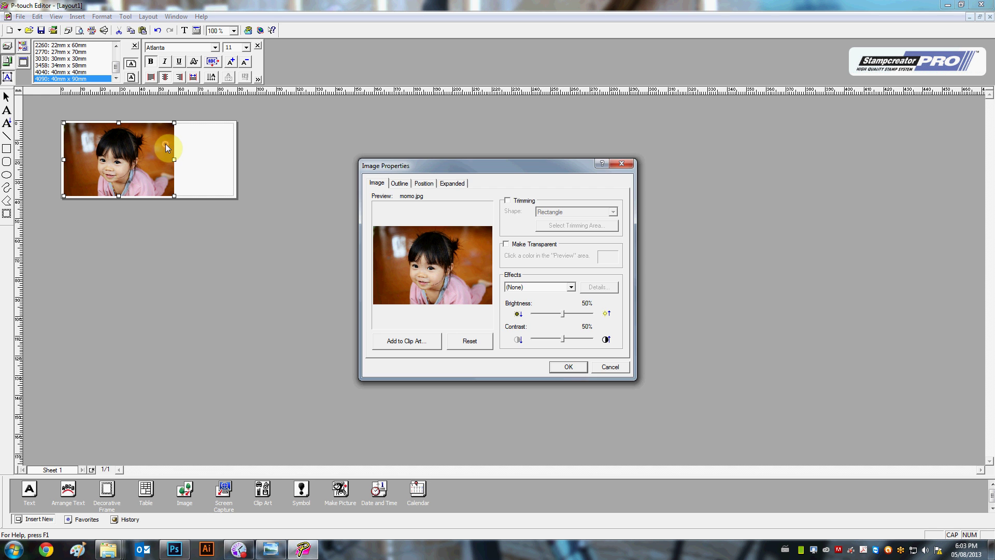
pyautogui.click(559, 289)
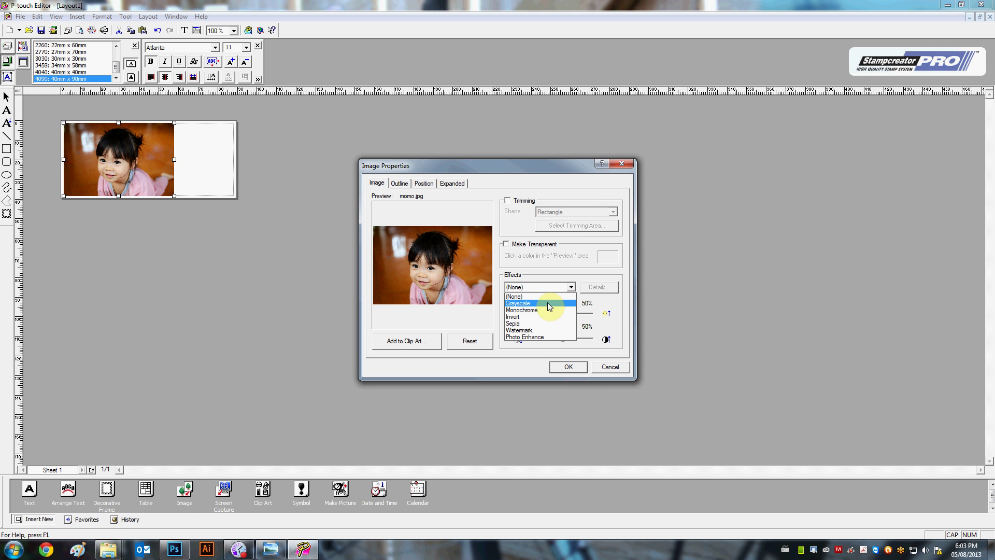
pyautogui.click(549, 304)
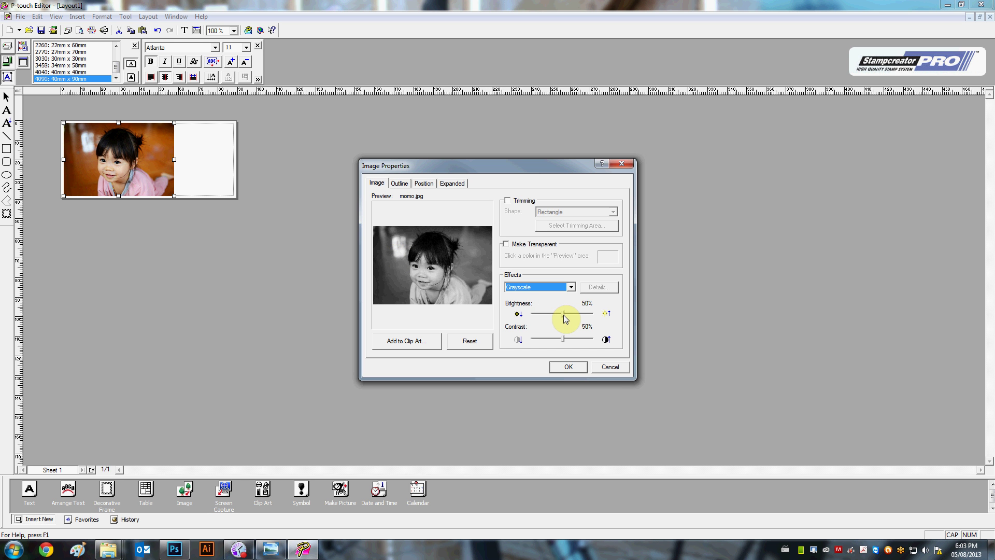
pyautogui.moveTo(563, 314); pyautogui.dragTo(566, 315)
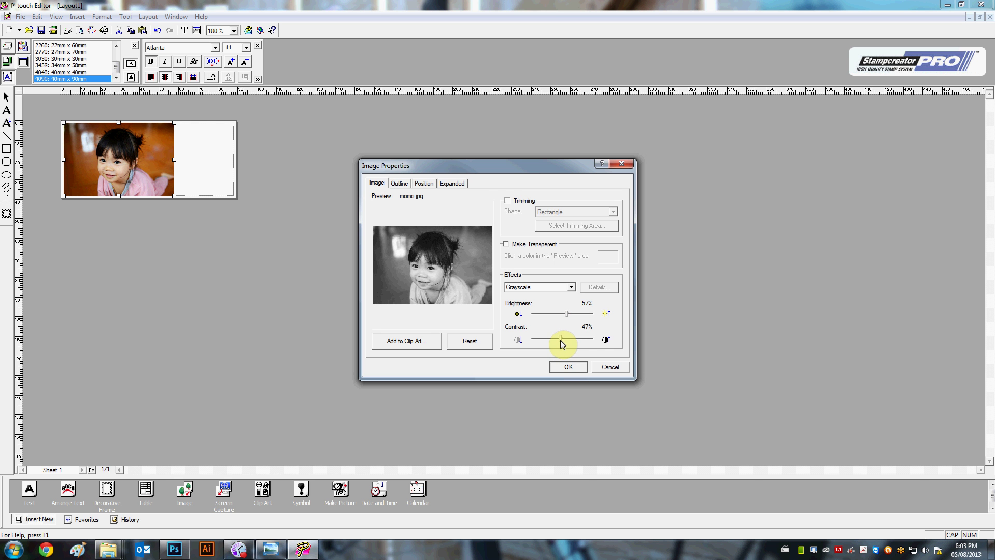
pyautogui.moveTo(560, 340); pyautogui.dragTo(557, 341)
pyautogui.click(559, 368)
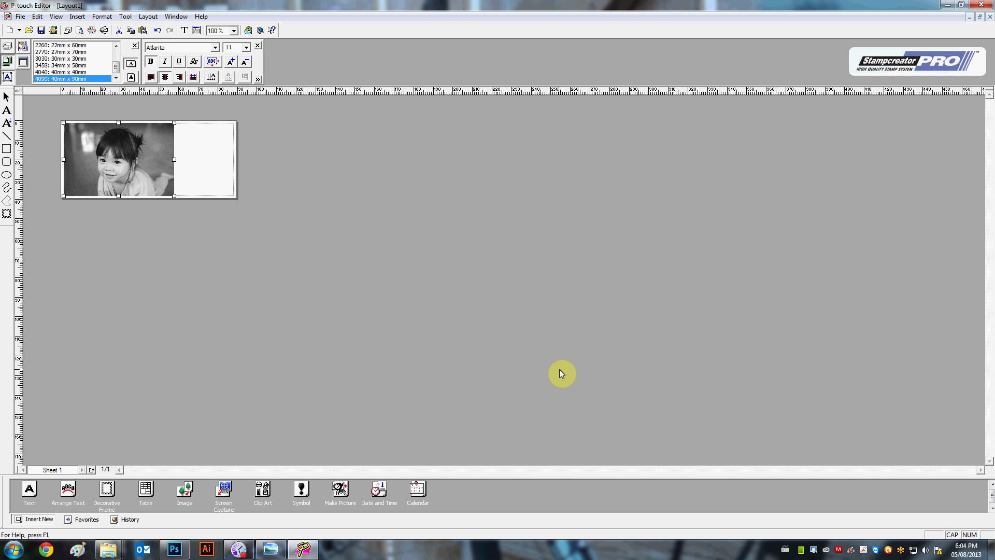
pyautogui.click(559, 370)
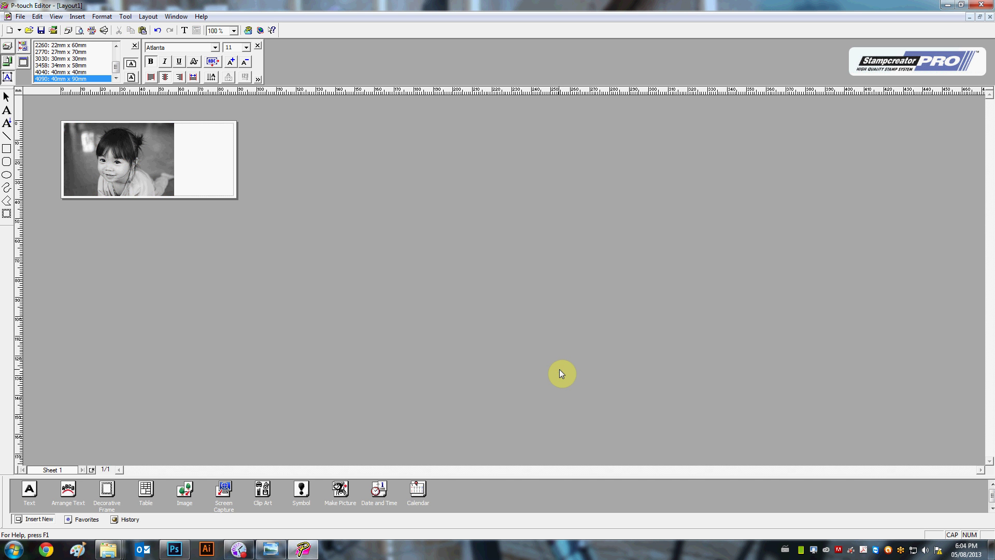
# Add the three-line text "CUTEST / BABY / EVER!" and centre it in the blank area beside the photo
pyautogui.click(8, 113)
pyautogui.click(187, 144)
pyautogui.write('CUTEST')
pyautogui.press('Return')
pyautogui.write('BABY')
pyautogui.press('Return')
pyautogui.write('EVER!')
pyautogui.click(10, 97)
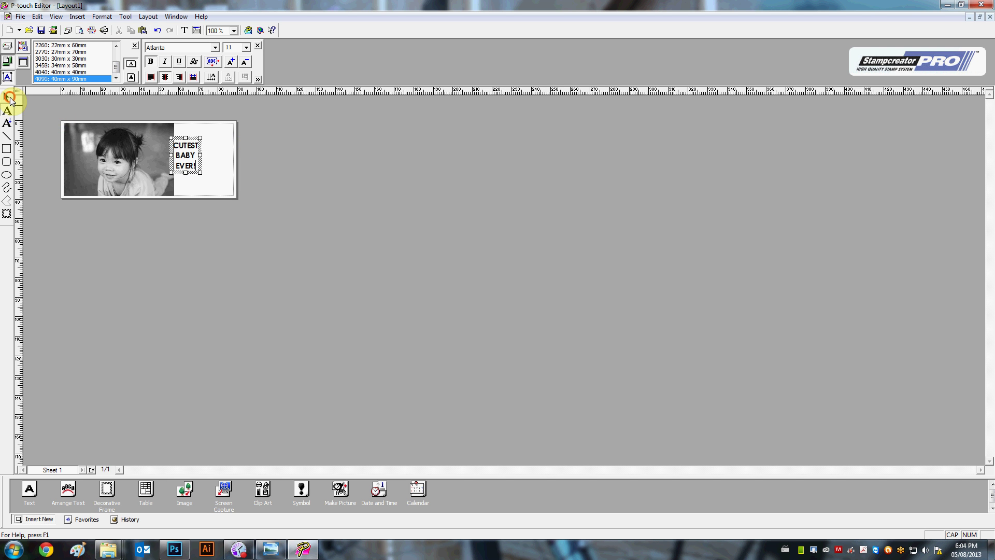
pyautogui.moveTo(184, 158); pyautogui.dragTo(200, 160)
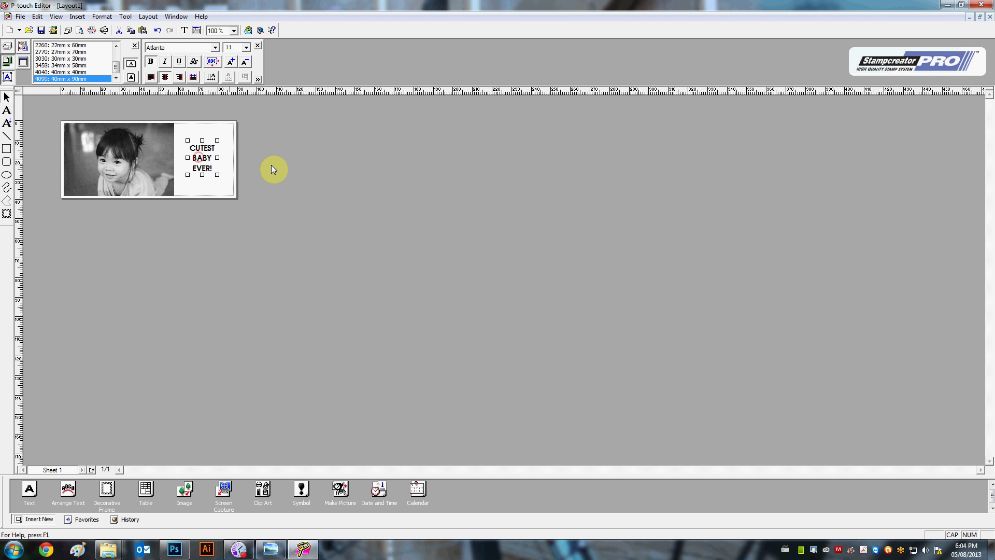
# Set the "CUTEST BABY EVER!" text to the Belgium font at size 16 and nudge it up slightly to recentre it
pyautogui.doubleClick(212, 161)
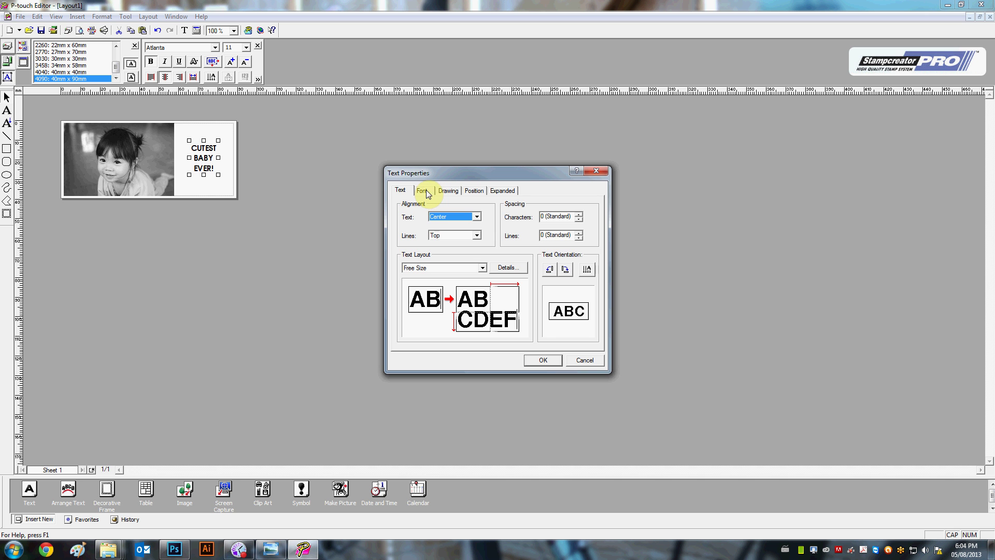
pyautogui.click(424, 191)
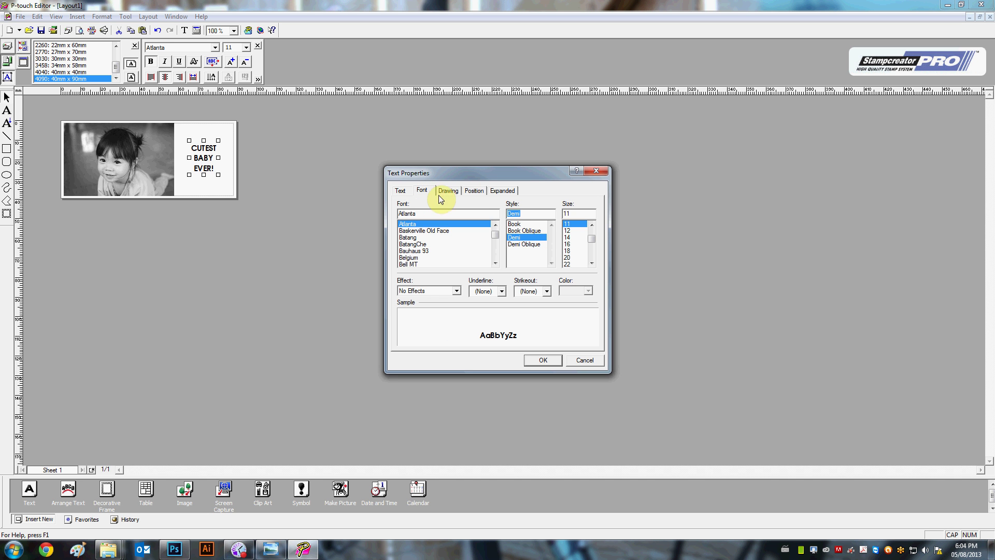
pyautogui.click(422, 237)
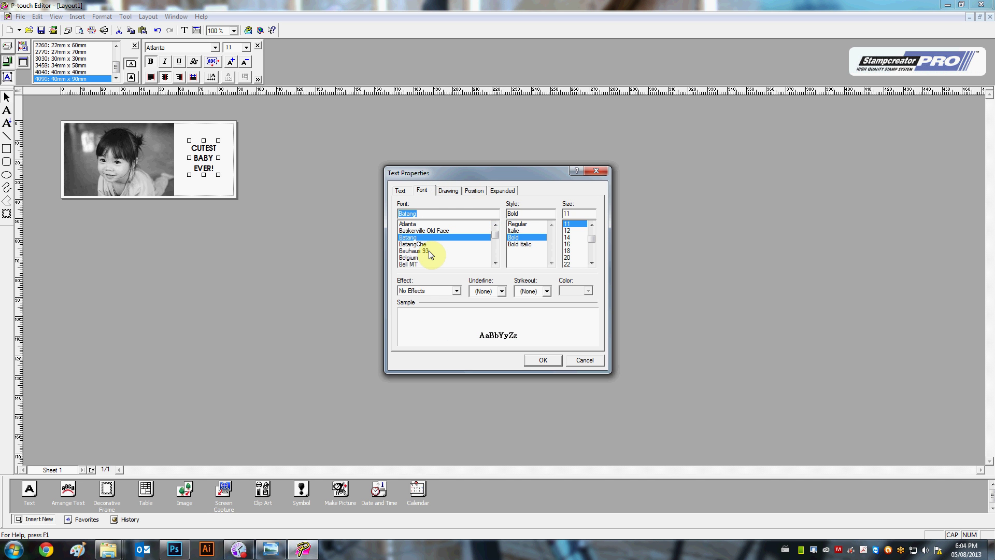
pyautogui.click(427, 251)
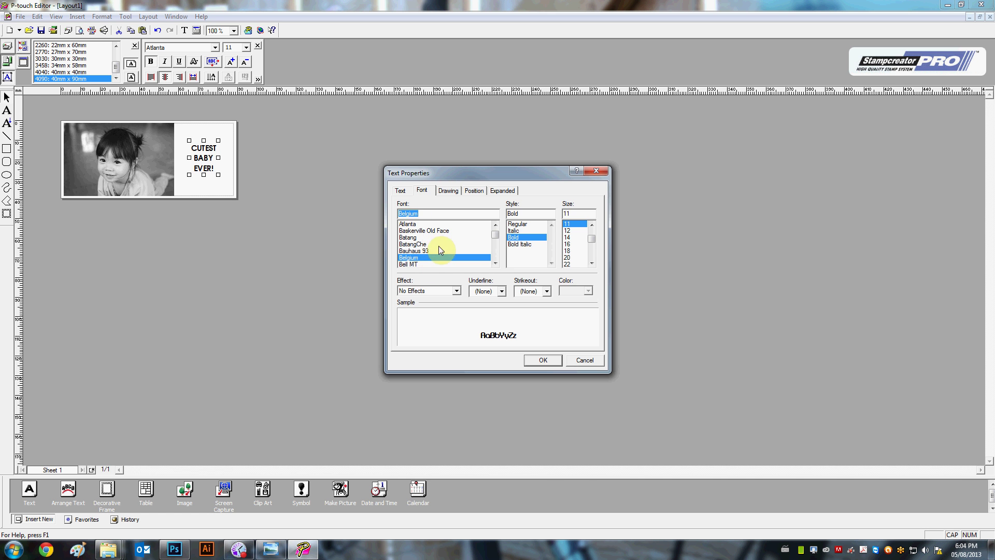
pyautogui.click(567, 244)
pyautogui.click(541, 358)
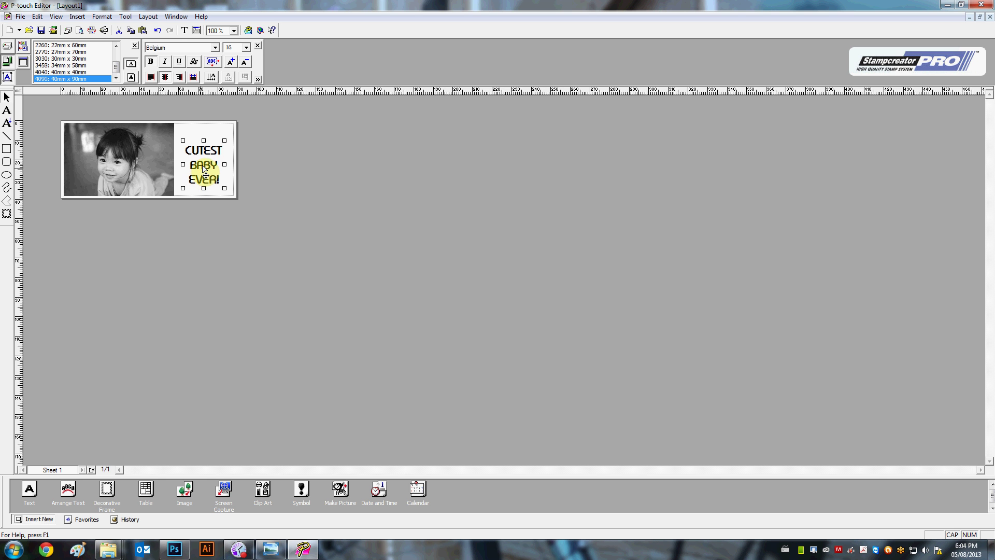
pyautogui.moveTo(203, 168); pyautogui.dragTo(203, 166)
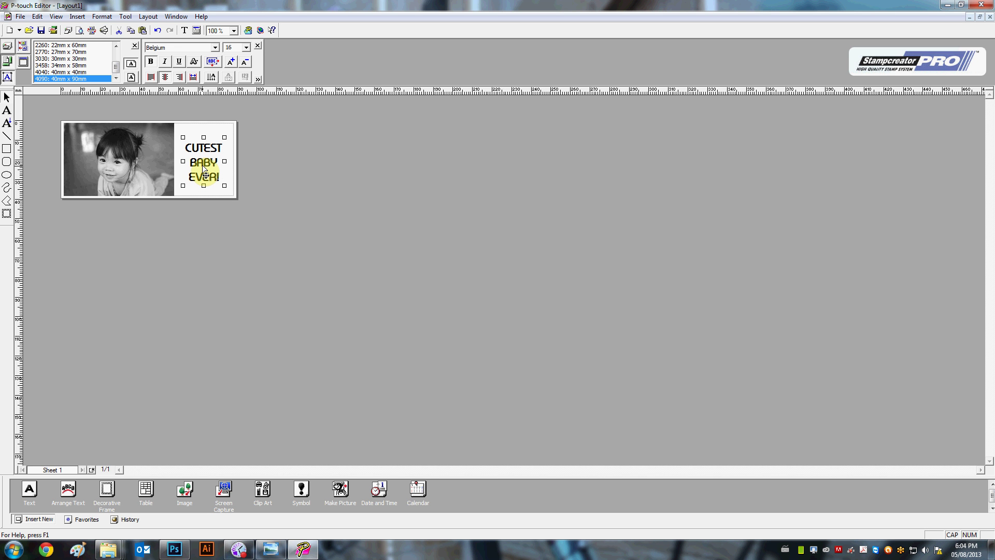
pyautogui.click(267, 178)
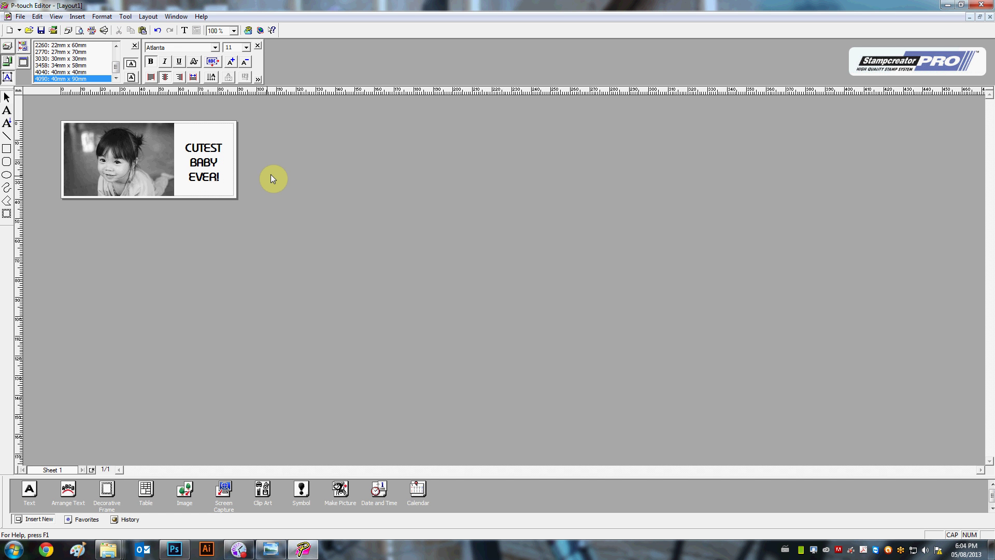
# Review the output and document type options in the print settings, closing them without printing
pyautogui.click(20, 16)
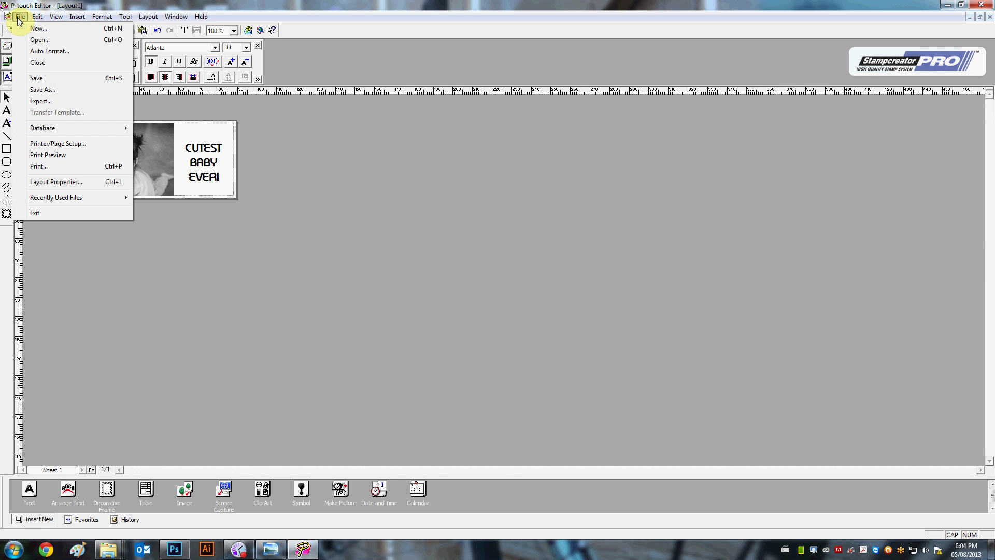
pyautogui.click(55, 166)
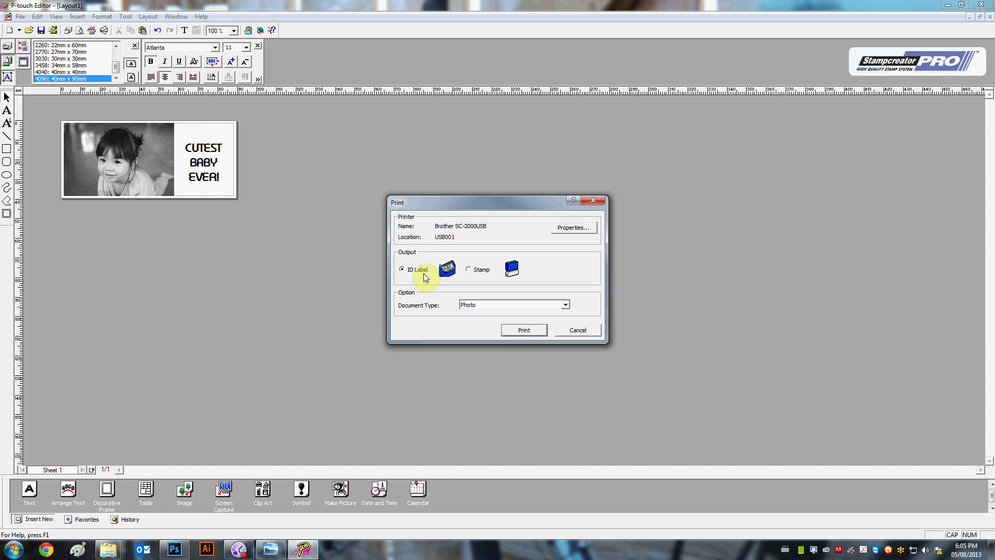
pyautogui.click(579, 333)
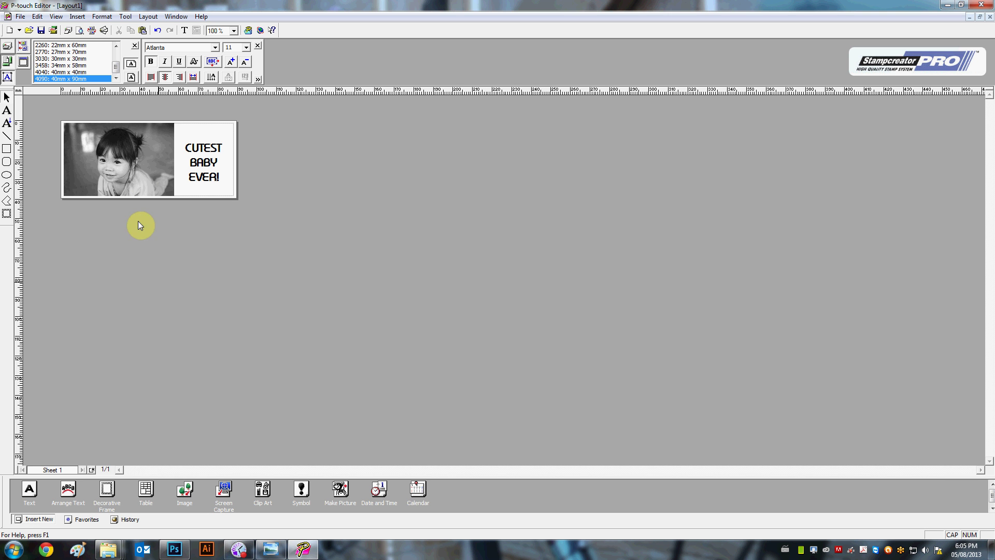
# Delete the momo photo and the "CUTEST BABY EVER!" text from the layout
pyautogui.click(141, 179)
pyautogui.press('Delete')
pyautogui.click(202, 164)
pyautogui.press('Delete')
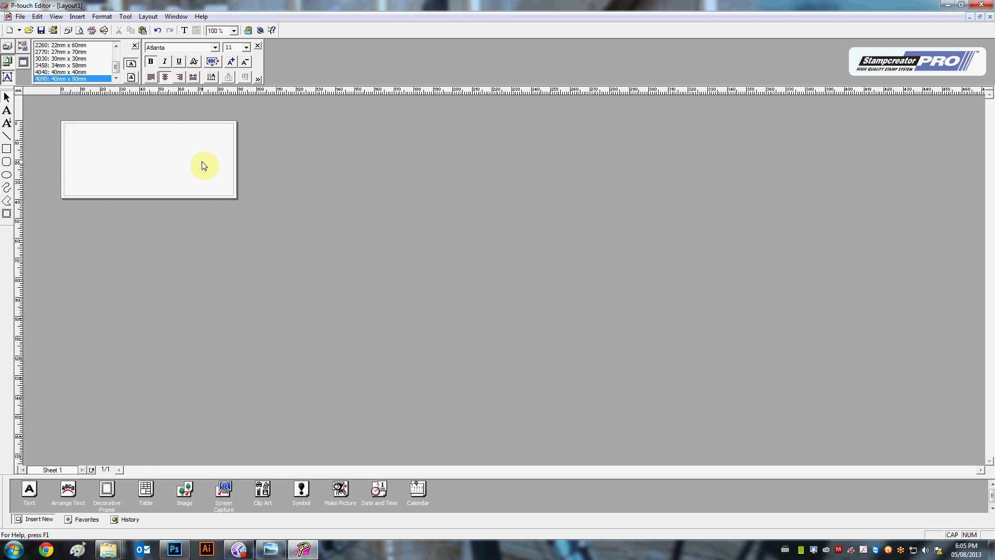
# Insert the zombie-cakes picture from the design folder into the empty layout
pyautogui.click(77, 16)
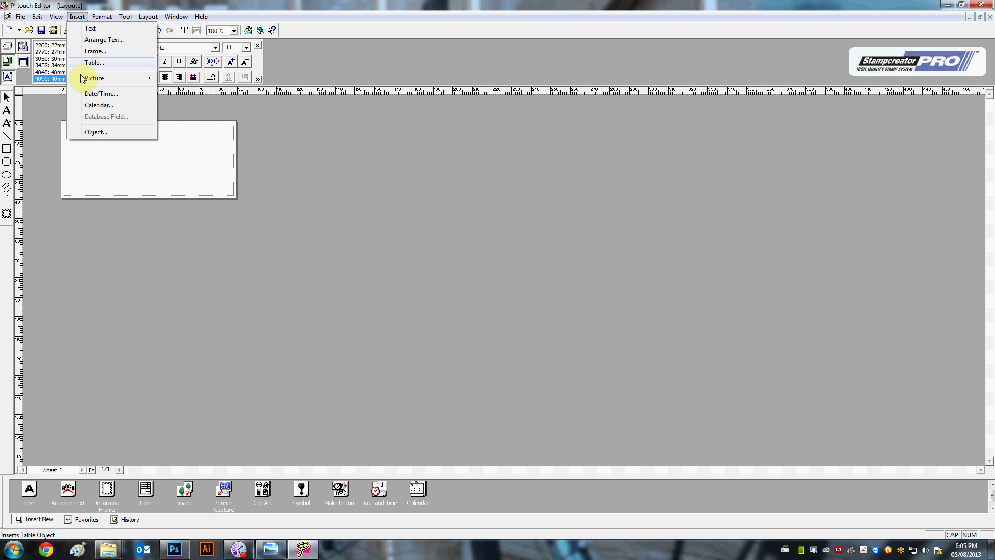
pyautogui.click(188, 78)
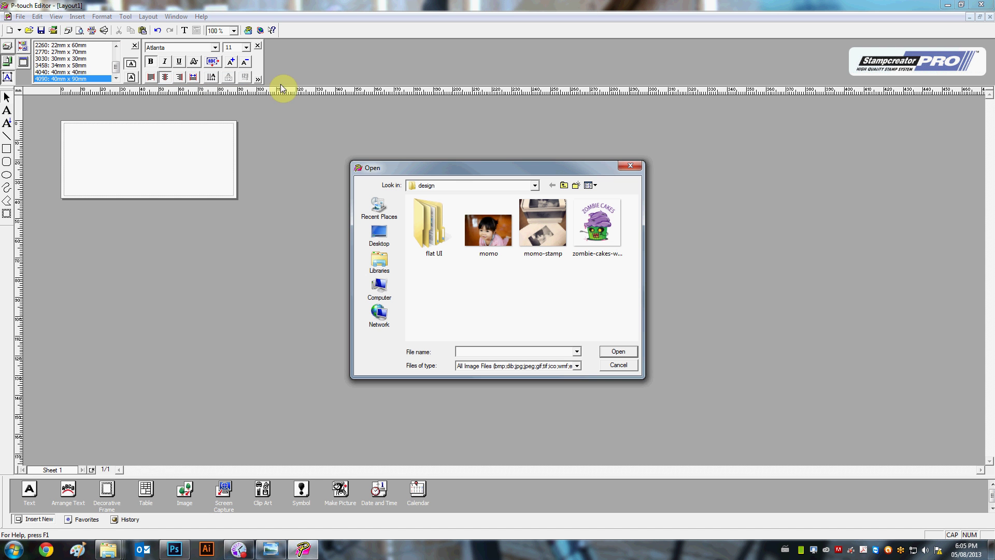
pyautogui.click(604, 220)
pyautogui.click(618, 351)
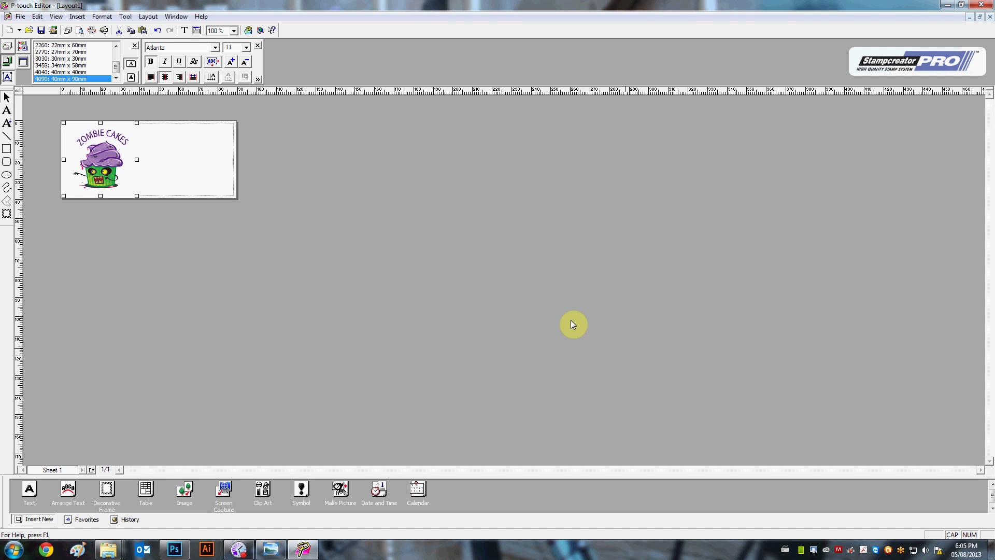
# Apply the Grayscale effect to the Zombie Cakes image and raise its brightness and contrast above 50%
pyautogui.click(194, 170)
pyautogui.click(112, 164)
pyautogui.doubleClick(113, 167)
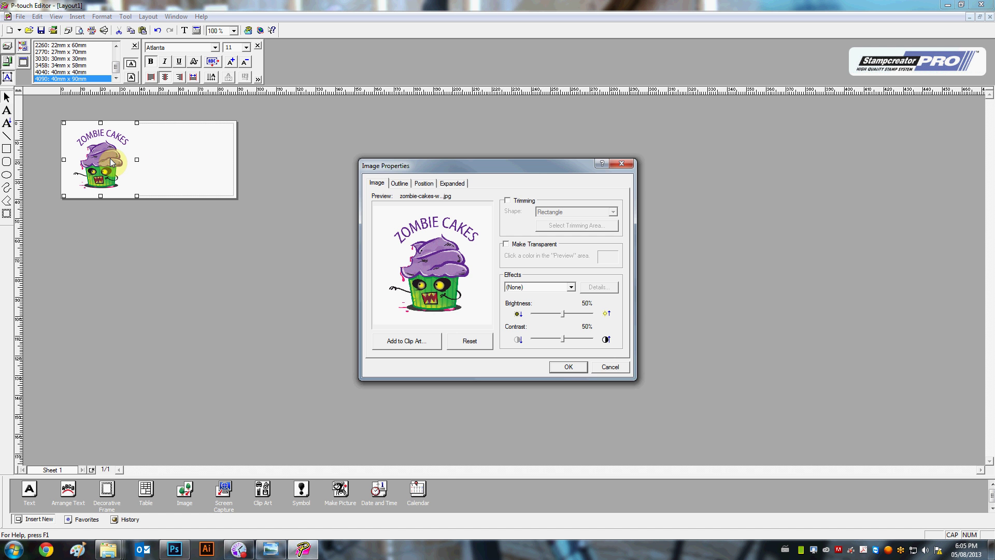
pyautogui.click(560, 289)
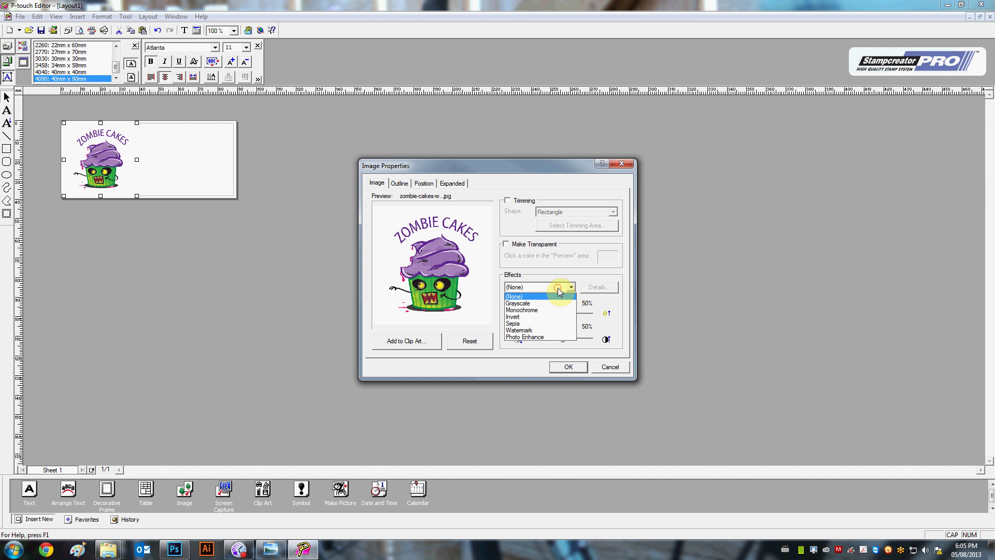
pyautogui.click(551, 304)
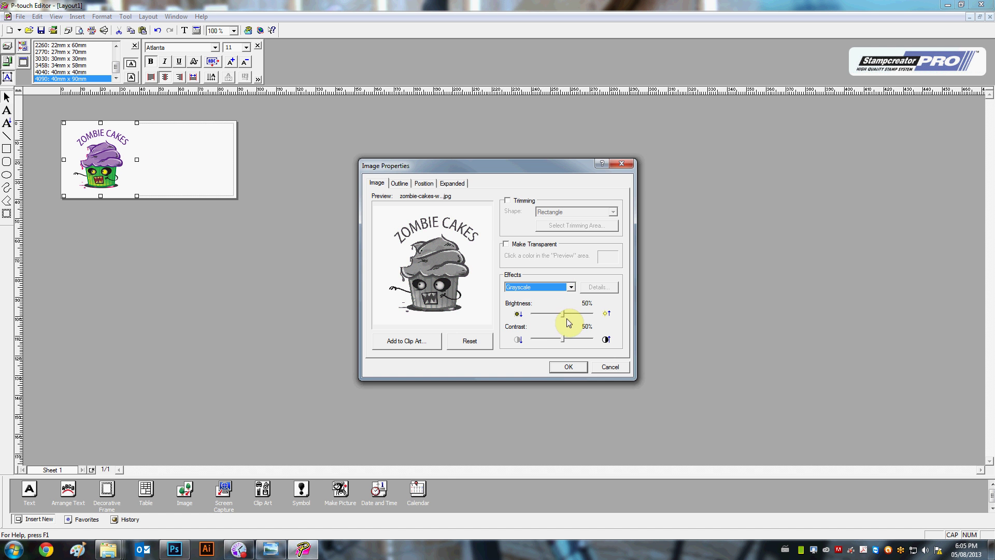
pyautogui.moveTo(563, 314); pyautogui.dragTo(573, 342)
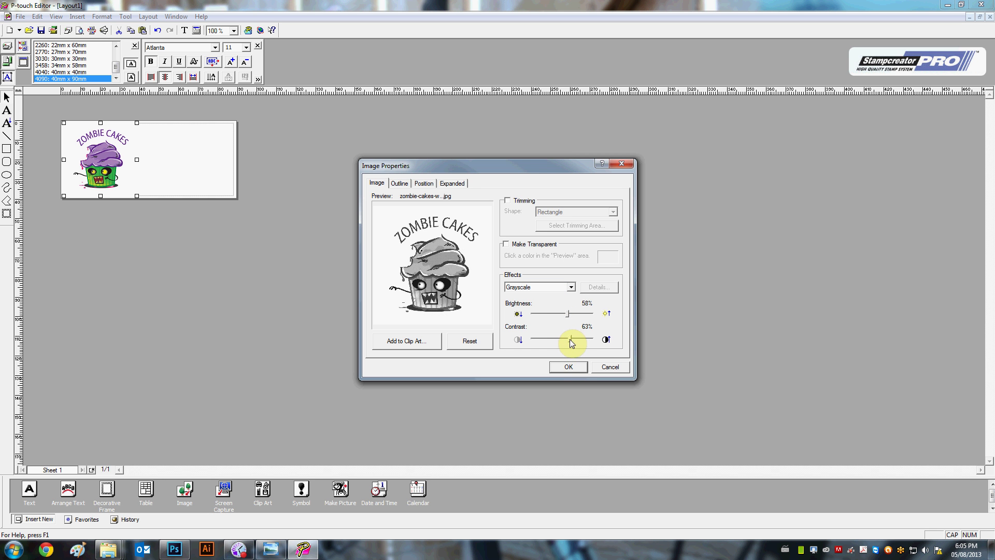
pyautogui.click(567, 340)
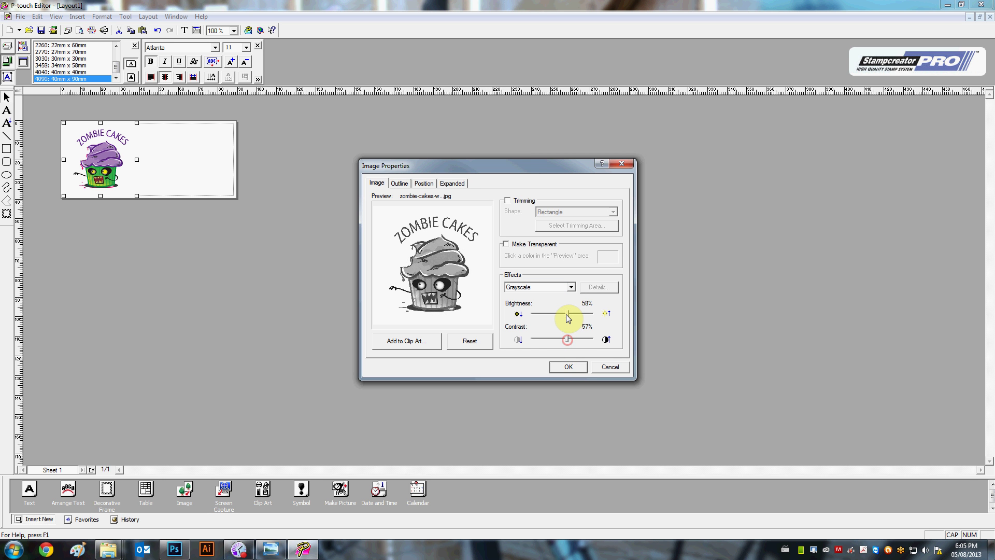
pyautogui.moveTo(566, 315); pyautogui.dragTo(571, 339)
pyautogui.click(572, 368)
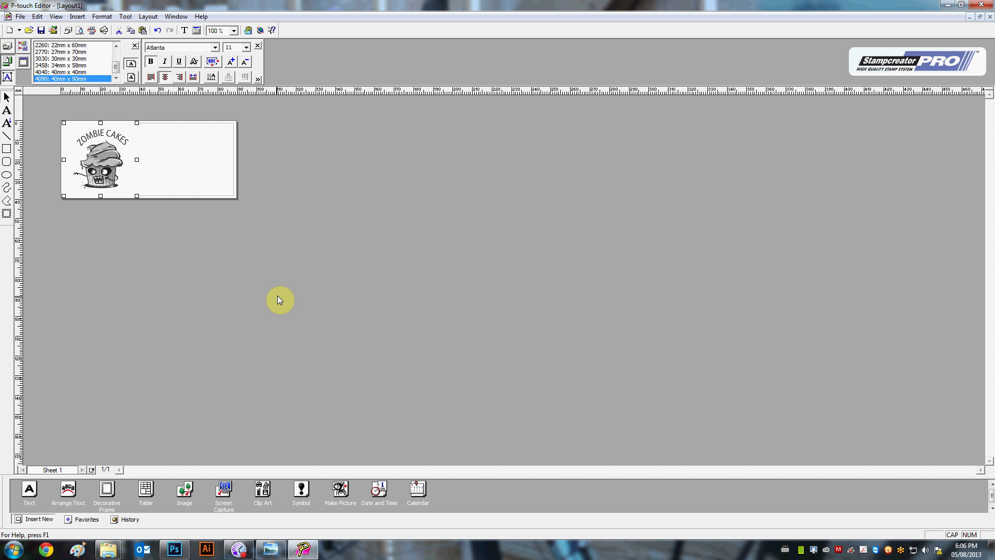
# Move the Zombie Cakes image to the right end of the 40mm x 90mm stamp layout
pyautogui.click(187, 159)
pyautogui.click(109, 165)
pyautogui.click(198, 165)
pyautogui.moveTo(199, 164); pyautogui.dragTo(106, 160)
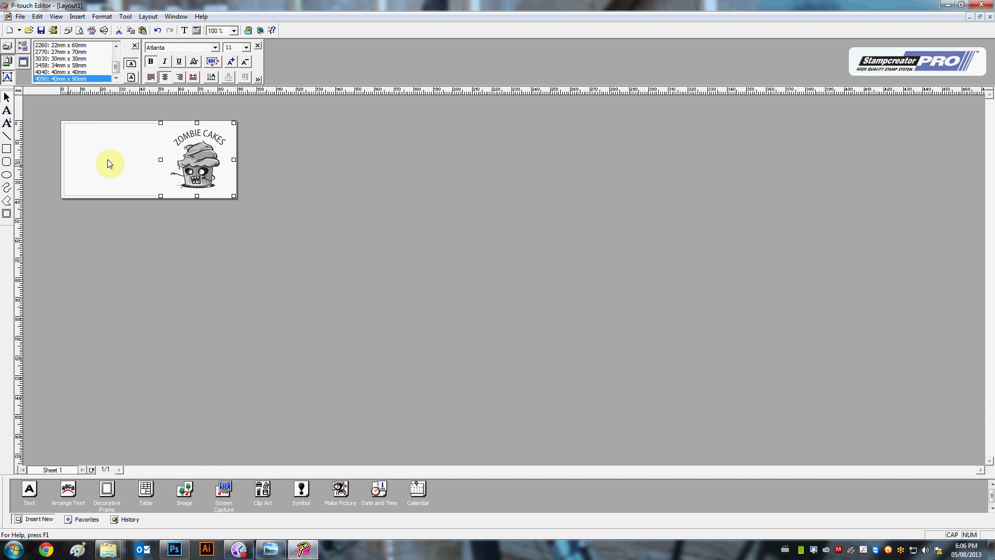
# Add the three-line text "EAT THEM / BEFORE / THEY EAT YOU!" and place it in the empty area beside the Zombie Cakes image
pyautogui.click(78, 139)
pyautogui.write('EAT THEM')
pyautogui.press('Return')
pyautogui.write('BEFORE')
pyautogui.press('Return')
pyautogui.write('THEY AT YOU')
pyautogui.press('BackSpace')
pyautogui.press('BackSpace')
pyautogui.press('BackSpace')
pyautogui.press('BackSpace')
pyautogui.press('BackSpace')
pyautogui.press('BackSpace')
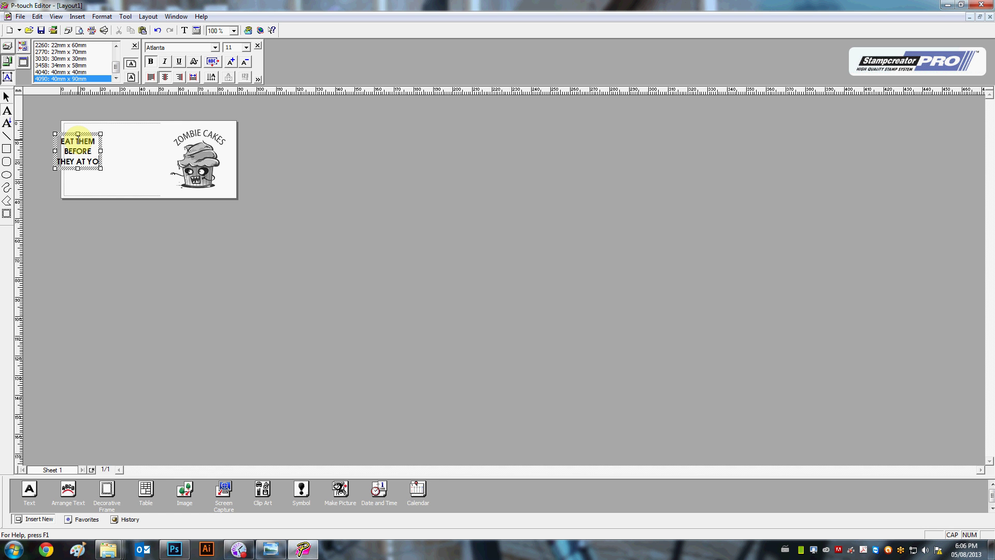
pyautogui.write('EAT YOU!')
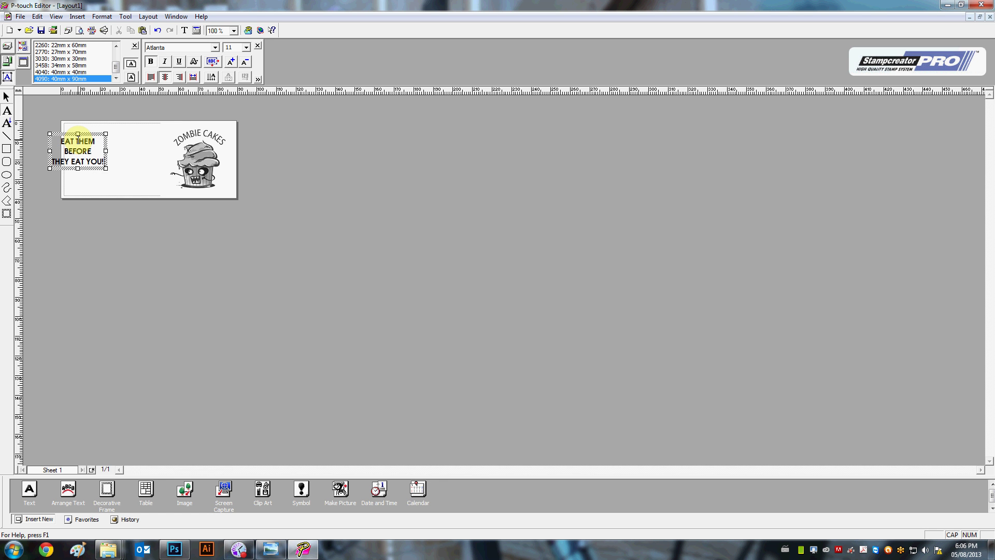
pyautogui.click(6, 97)
pyautogui.moveTo(52, 138); pyautogui.dragTo(87, 145)
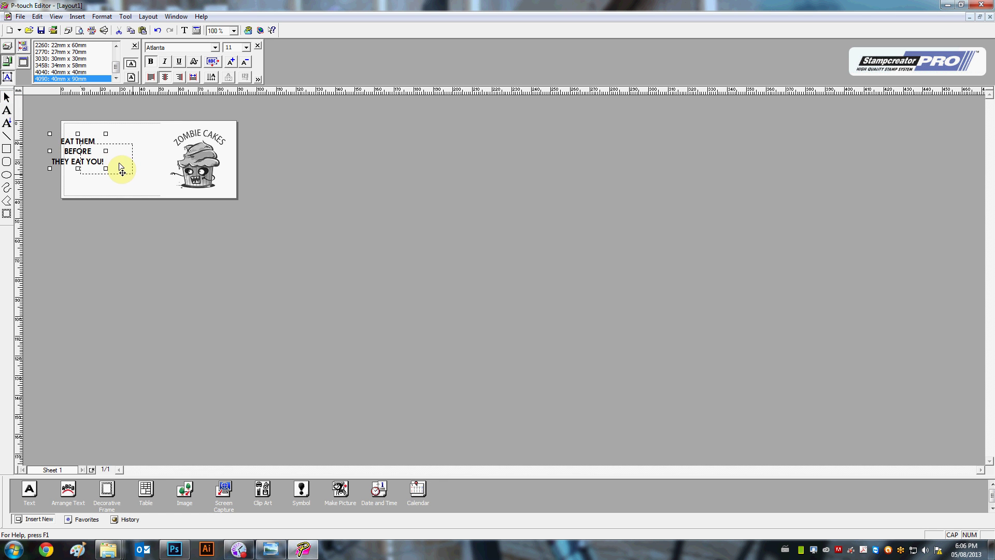
# Set the "EAT THEM BEFORE THEY EAT YOU!" text to Calibri Light, Italic style, size 18
pyautogui.doubleClick(125, 164)
pyautogui.click(430, 192)
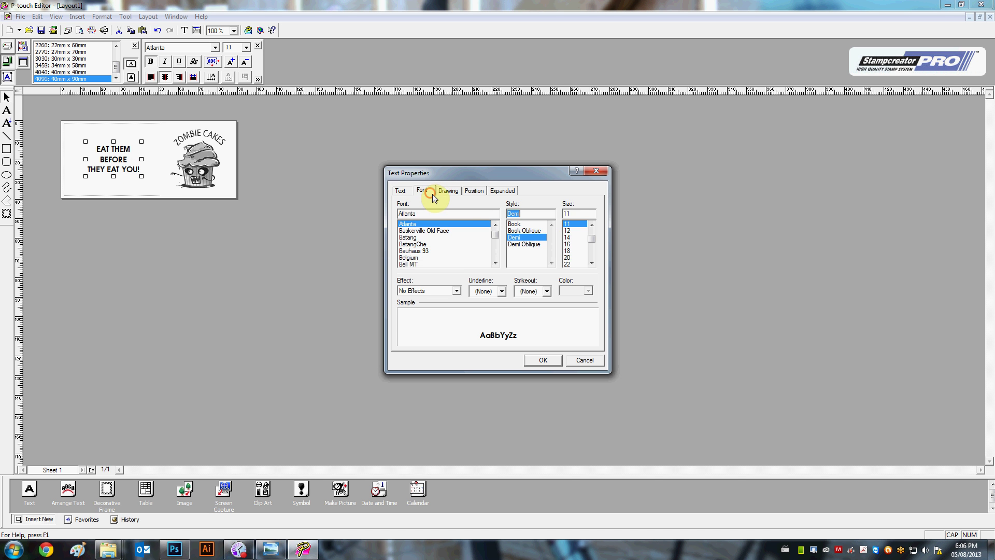
pyautogui.click(448, 251)
pyautogui.press('Down')
pyautogui.press('Down')
pyautogui.press('Down')
pyautogui.press('Down')
pyautogui.press('Down')
pyautogui.press('Down')
pyautogui.press('Down')
pyautogui.press('Down')
pyautogui.press('Down')
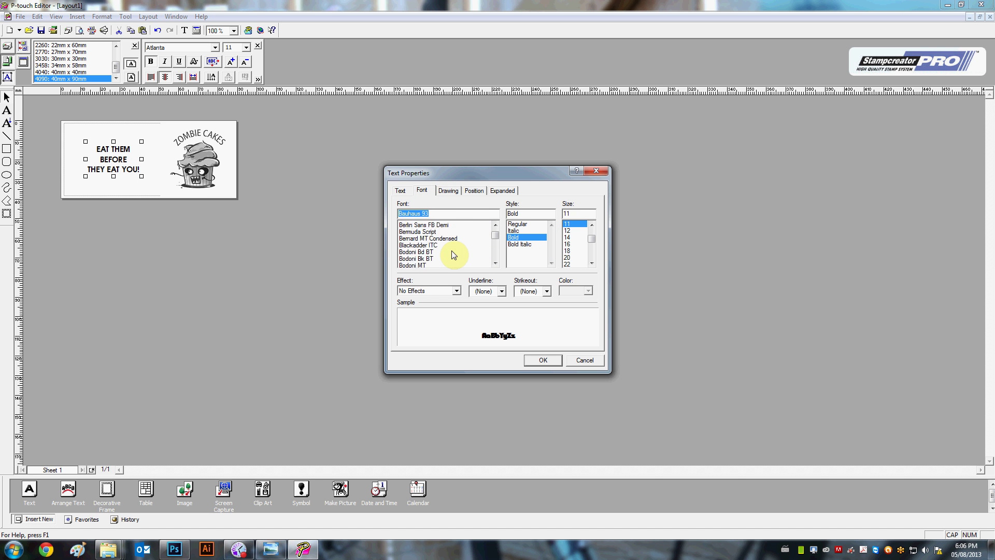
pyautogui.press('Down')
pyautogui.press('Down')
pyautogui.press('Down')
pyautogui.press('Down')
pyautogui.press('Down')
pyautogui.press('Down')
pyautogui.press('Down')
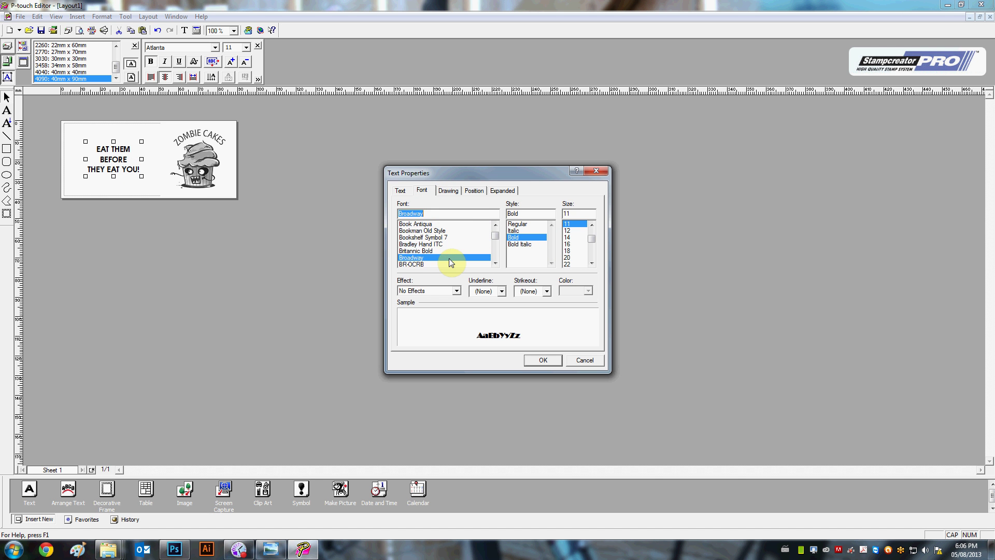
pyautogui.press('Down')
pyautogui.press('Down')
pyautogui.press('Down')
pyautogui.press('Down')
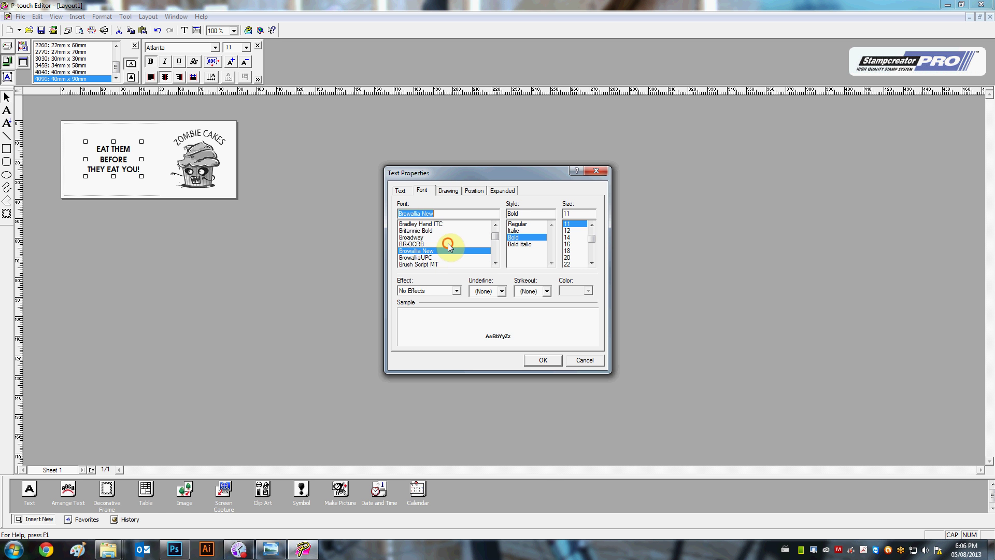
pyautogui.scroll(-2, 441, 257)
pyautogui.click(437, 251)
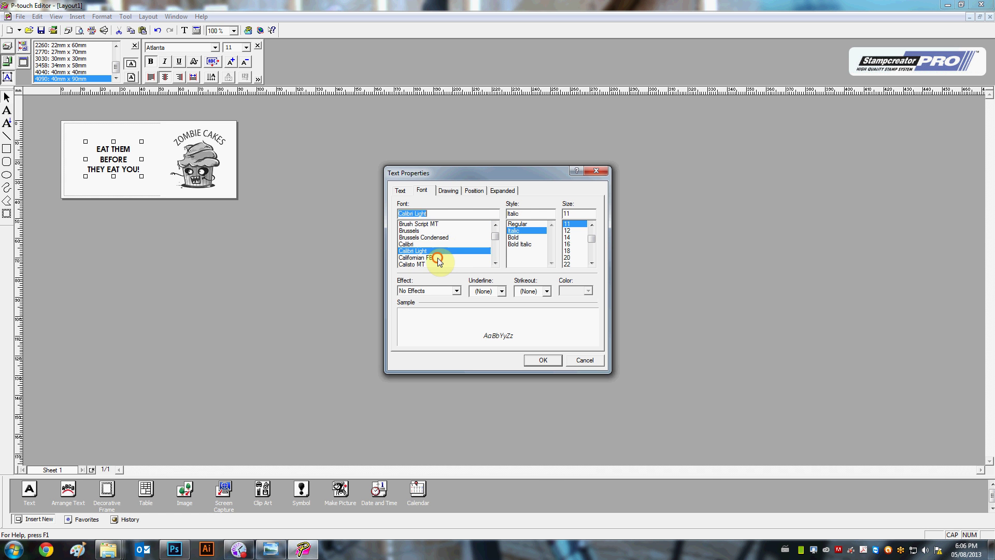
pyautogui.click(567, 251)
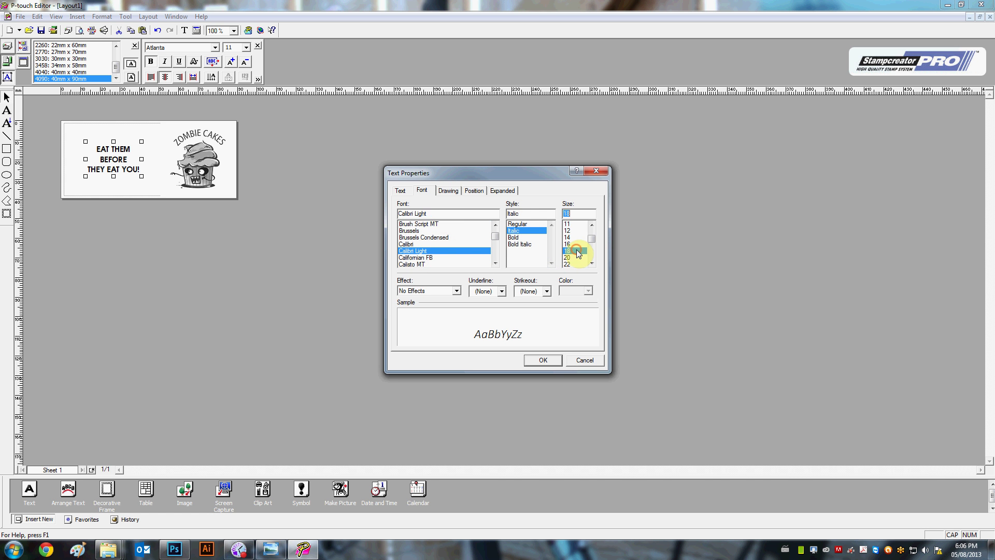
pyautogui.click(545, 360)
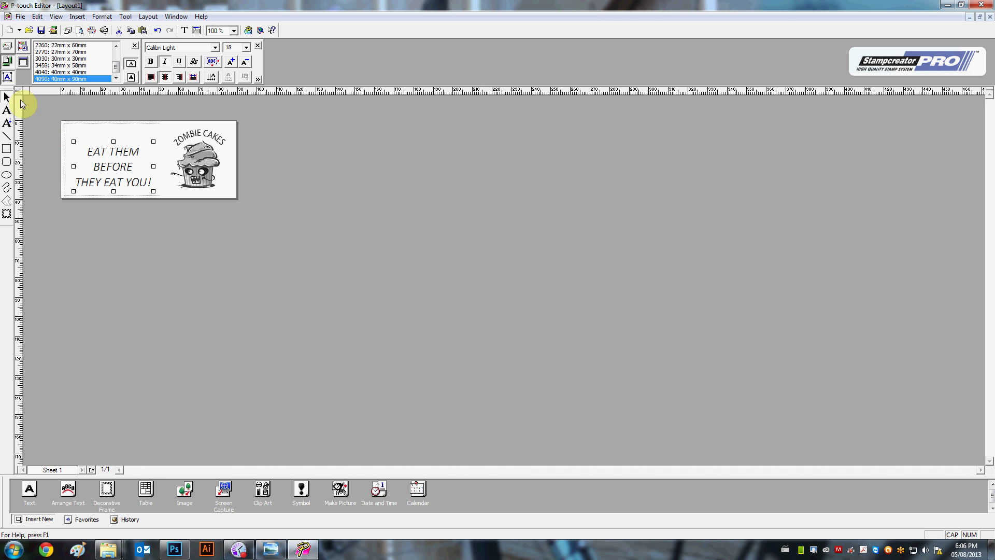
# Nudge the three-line text slightly upward to centre it vertically in the stamp layout and deselect it
pyautogui.press('Up')
pyautogui.press('Up')
pyautogui.press('Up')
pyautogui.press('Up')
pyautogui.press('Up')
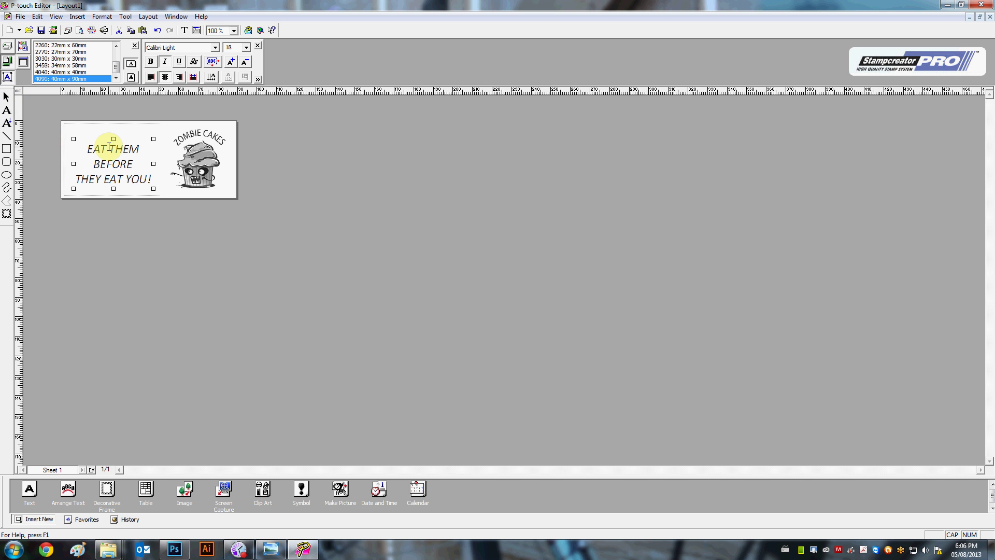
pyautogui.click(343, 208)
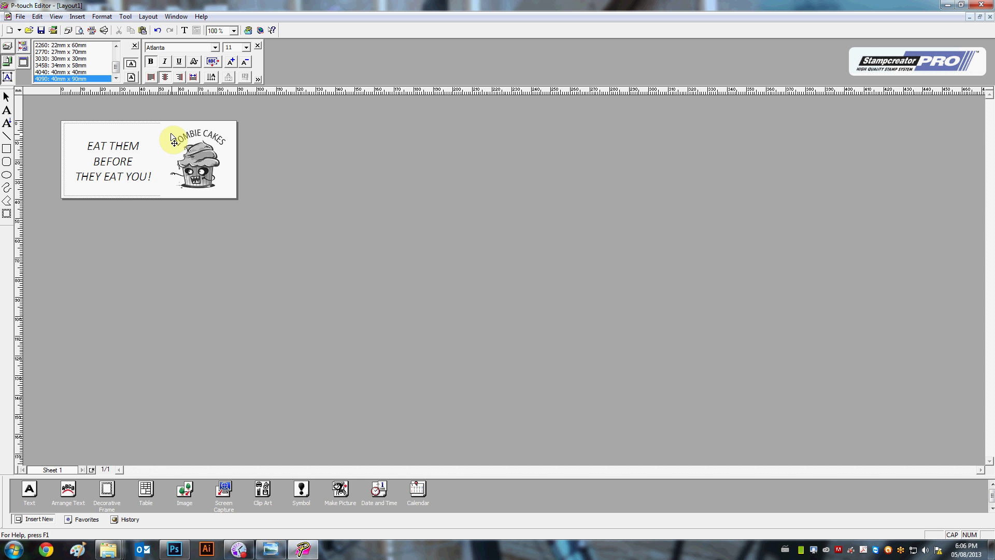
# Review the print settings for output (ID Label or Stamp) and document type, and close them without printing
pyautogui.click(19, 18)
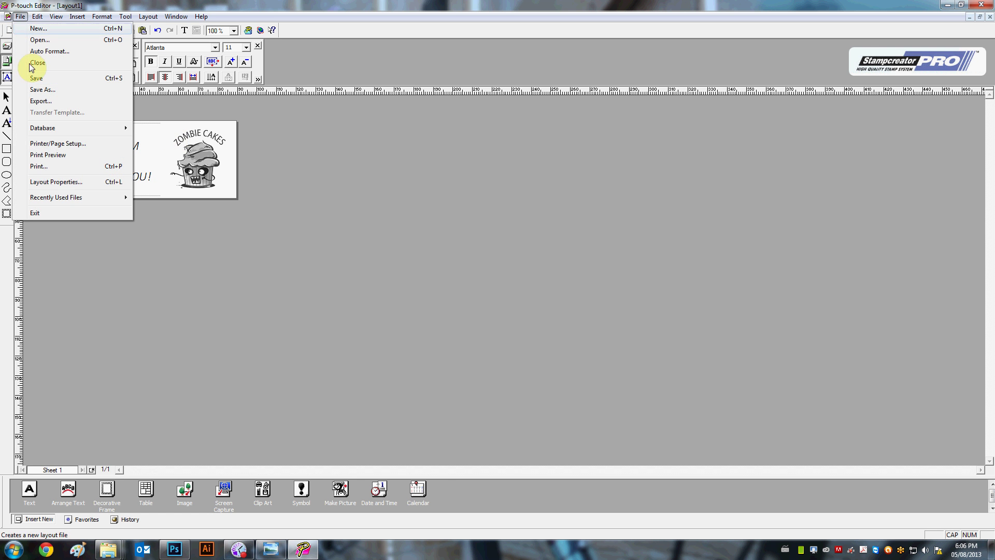
pyautogui.click(35, 165)
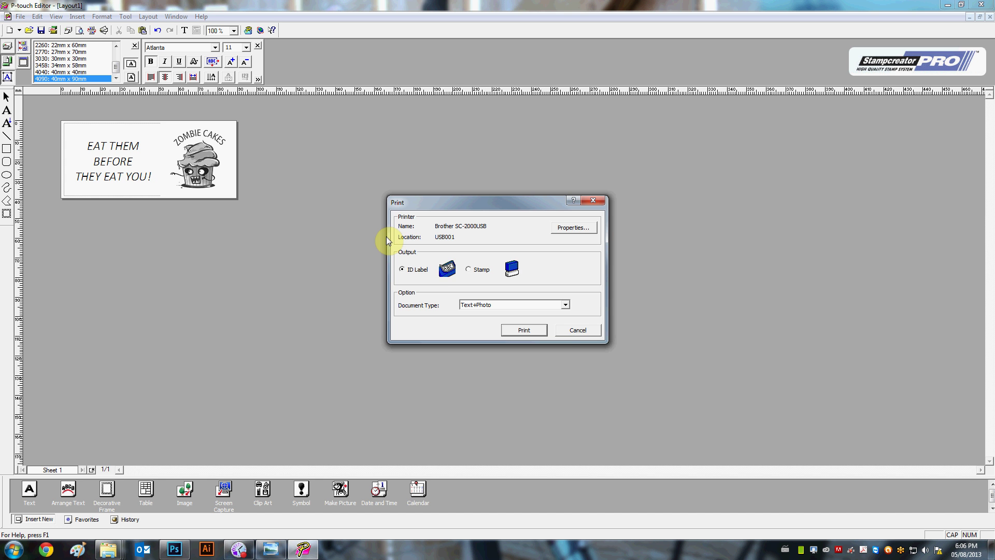
pyautogui.click(592, 332)
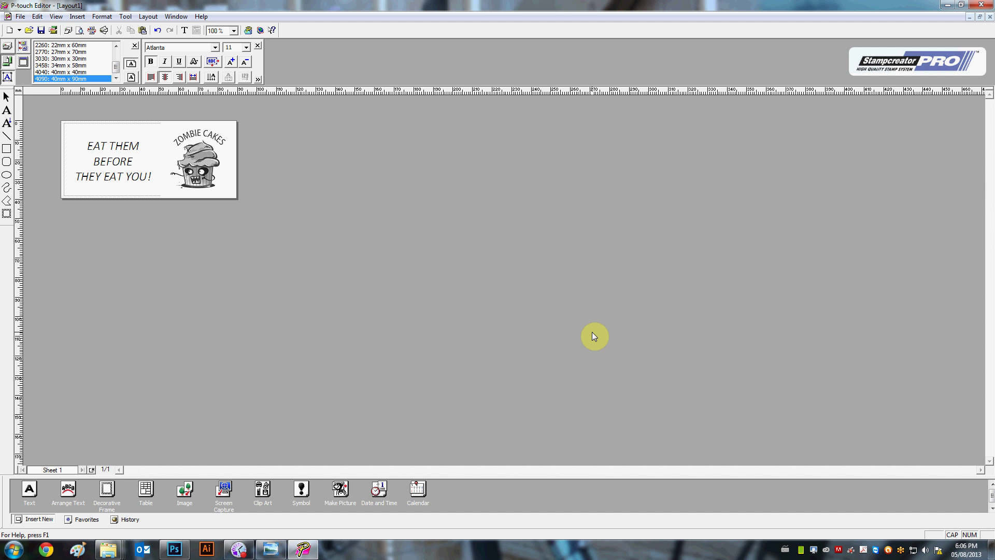